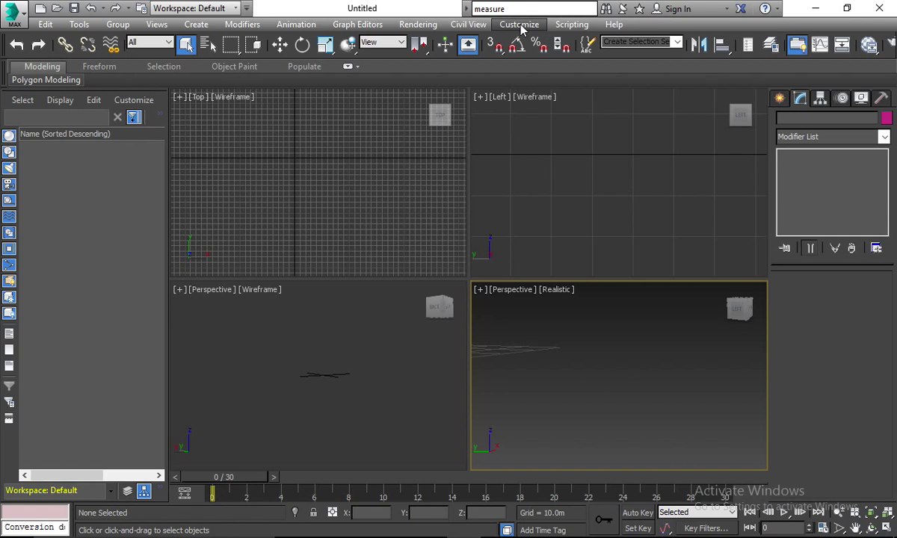
Step: Set the system unit scale to Meters in the units setup and accept the settings
{"action": "left_click", "coordinate": [521, 27]}
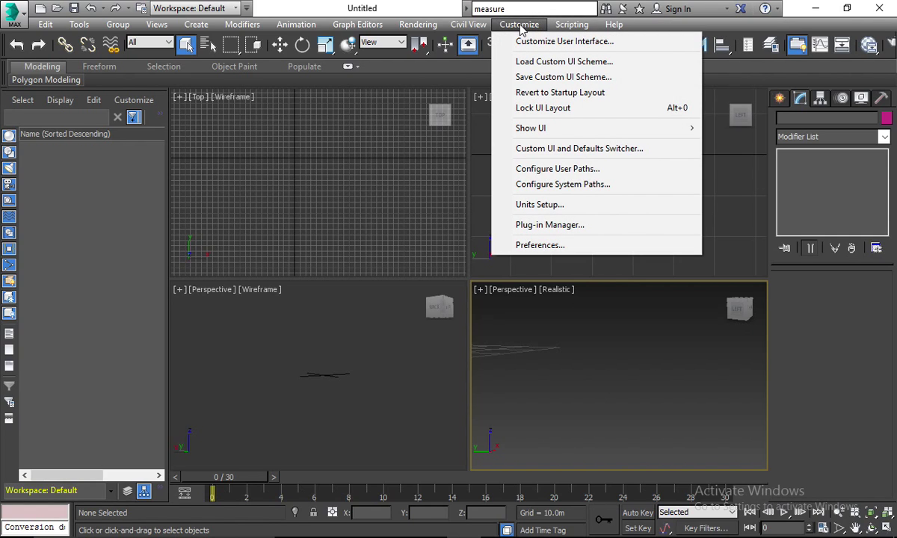
{"action": "left_click", "coordinate": [545, 208]}
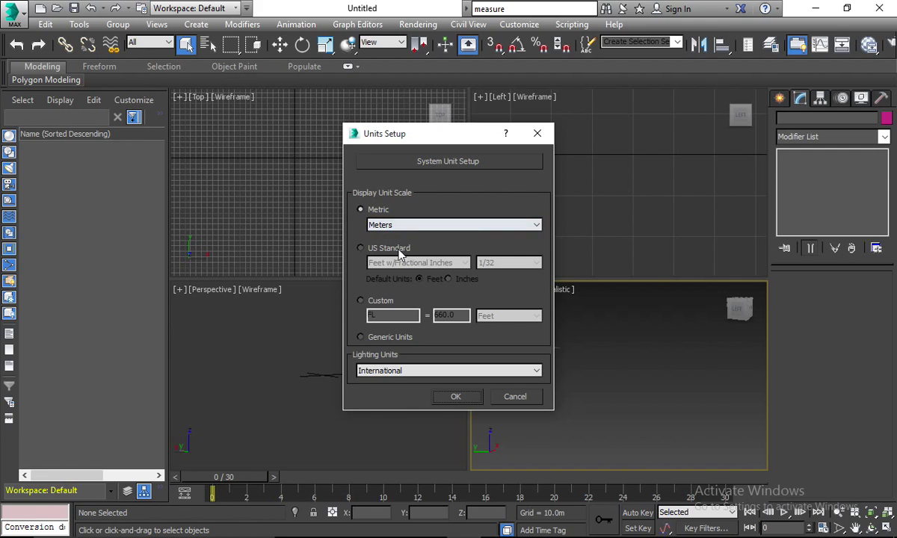
{"action": "left_click", "coordinate": [445, 165]}
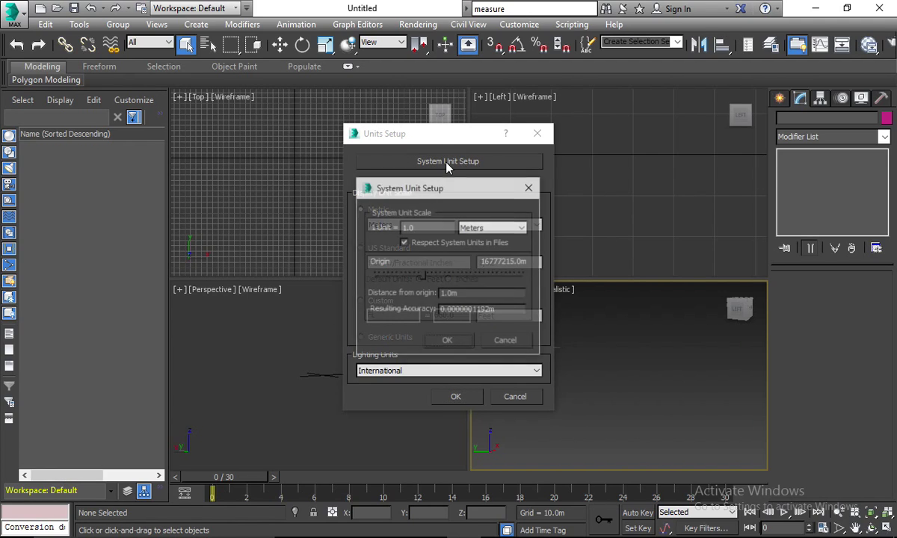
{"action": "left_click", "coordinate": [503, 229]}
{"action": "left_click", "coordinate": [500, 245]}
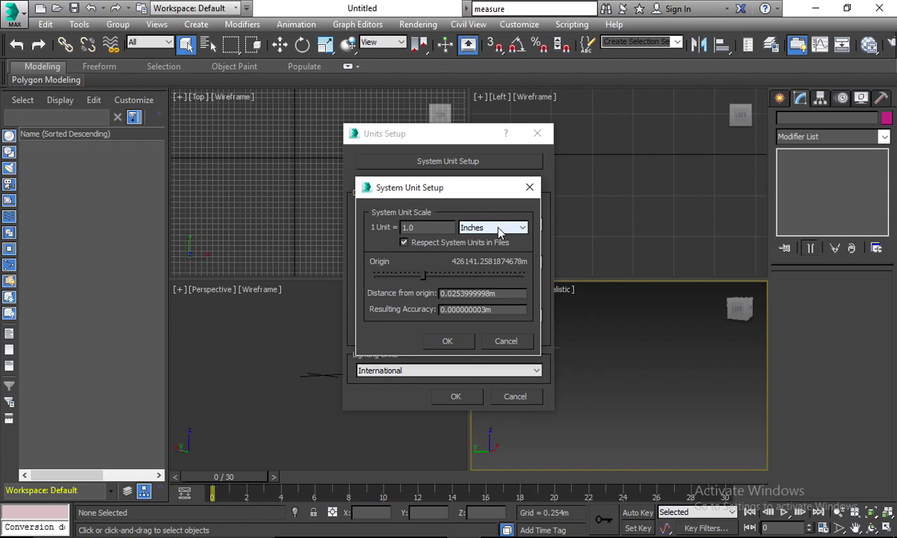
{"action": "left_click", "coordinate": [500, 231]}
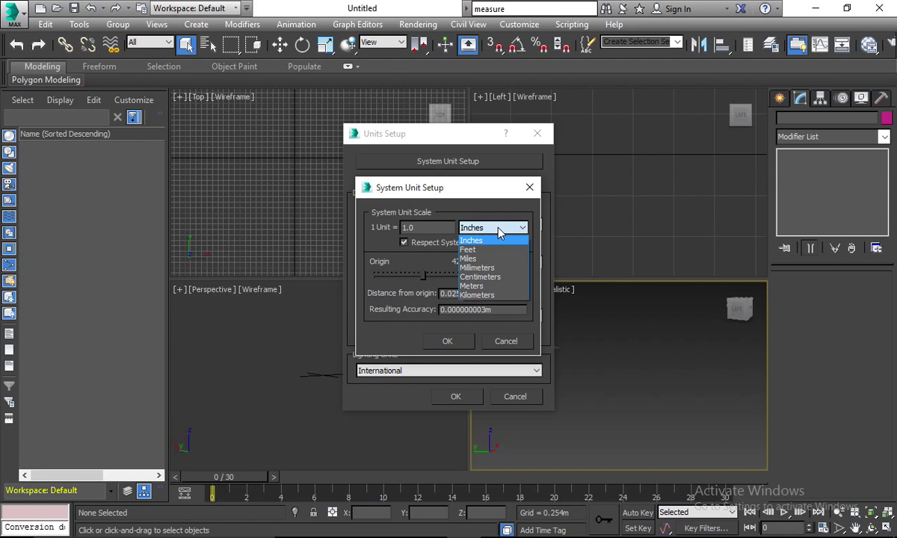
{"action": "left_click", "coordinate": [487, 286]}
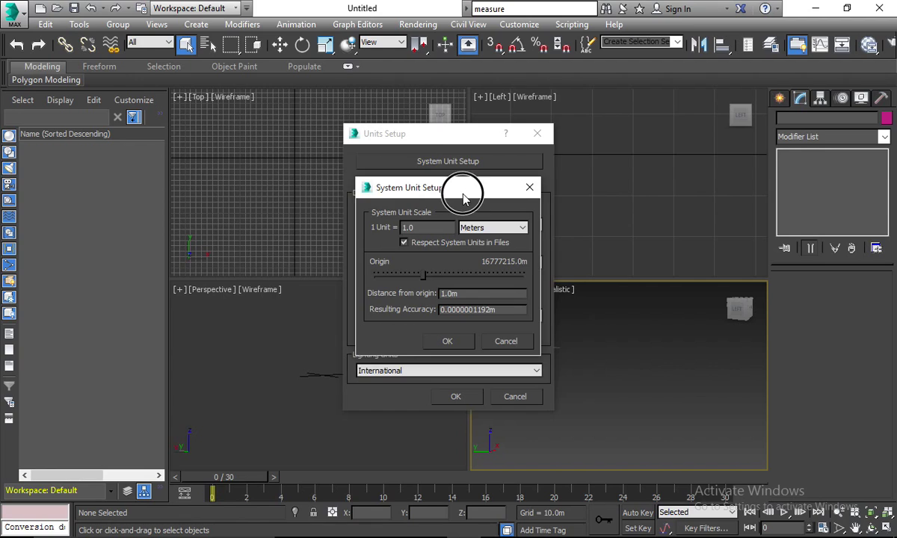
{"action": "left_click_drag", "start_coordinate": [463, 195], "coordinate": [436, 178]}
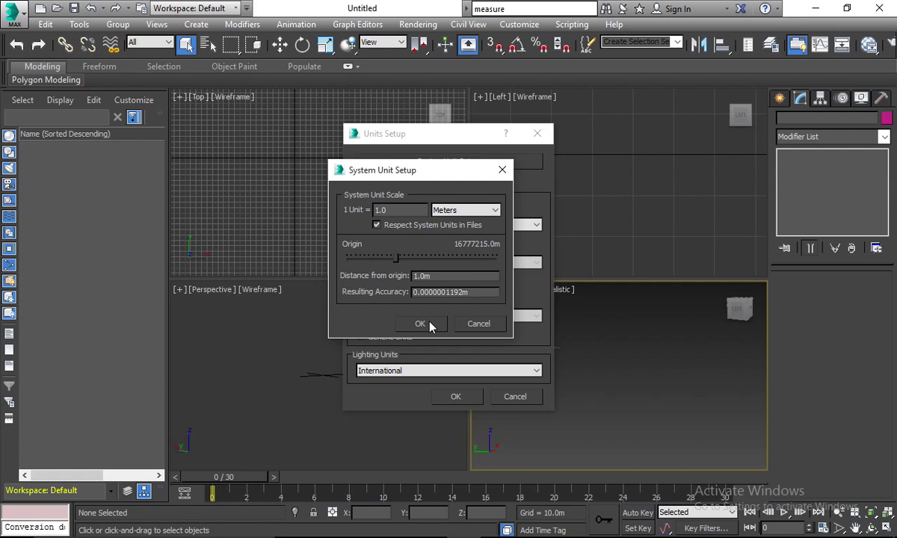
{"action": "left_click", "coordinate": [421, 324]}
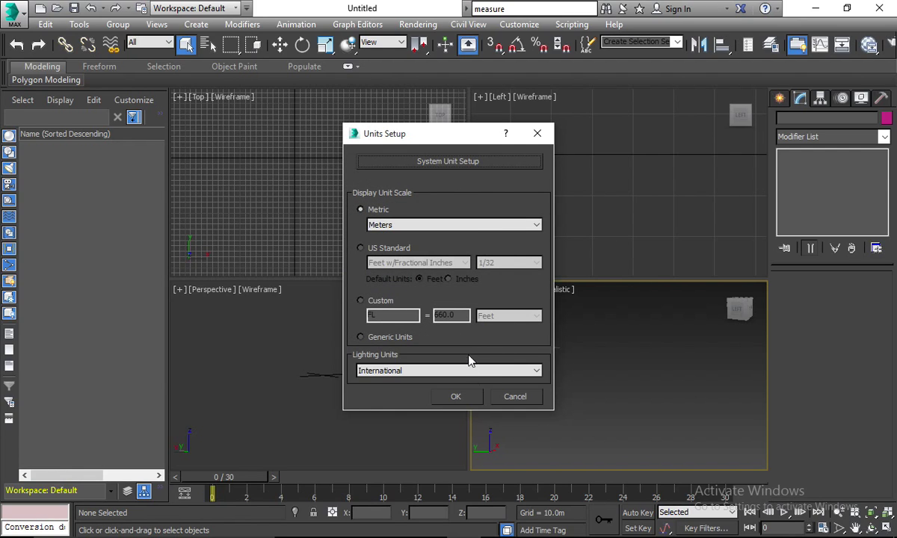
{"action": "left_click", "coordinate": [457, 397]}
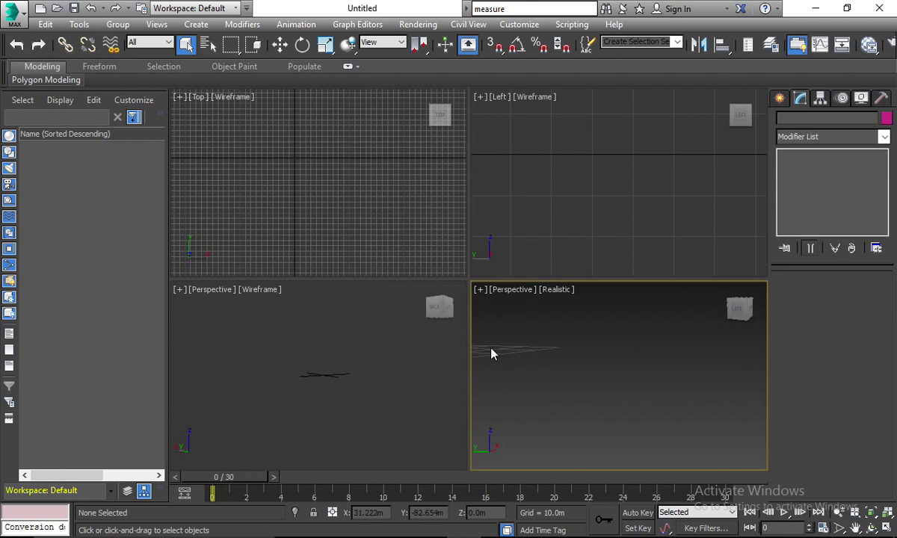
Step: Review the display units and system unit scale in the units setup, and close it without making changes
{"action": "left_click", "coordinate": [513, 27]}
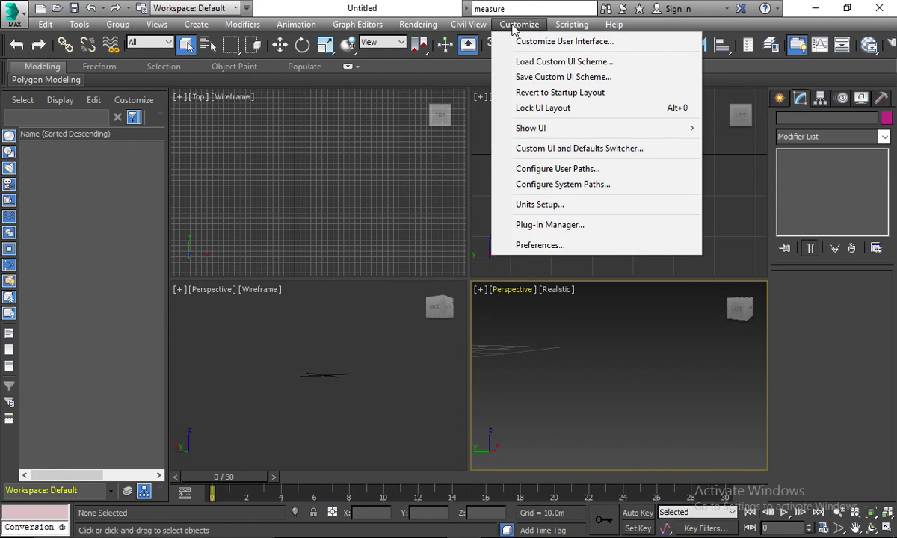
{"action": "left_click", "coordinate": [539, 207]}
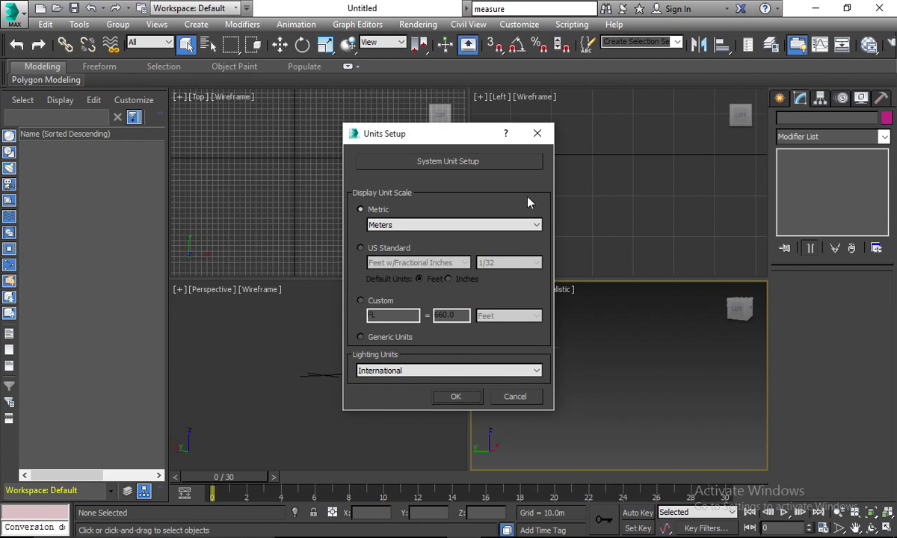
{"action": "left_click", "coordinate": [466, 160]}
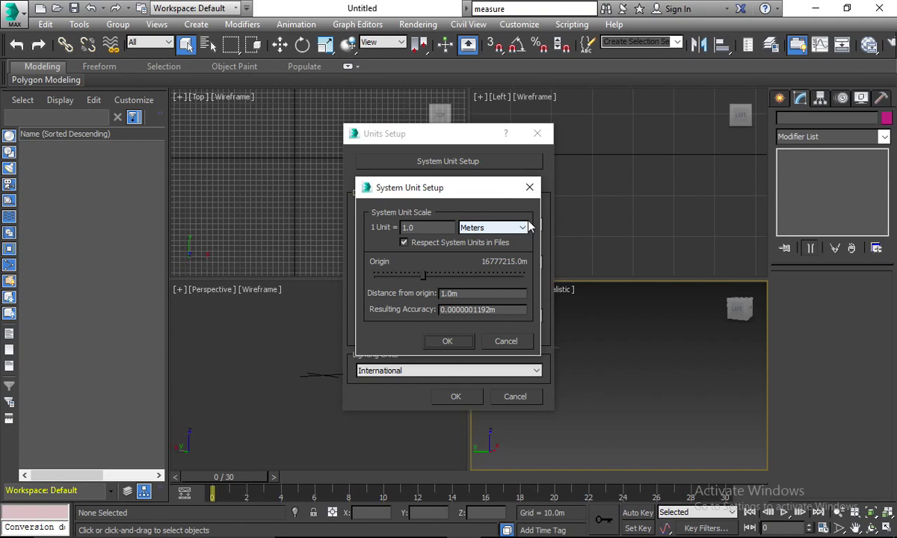
{"action": "left_click", "coordinate": [529, 187]}
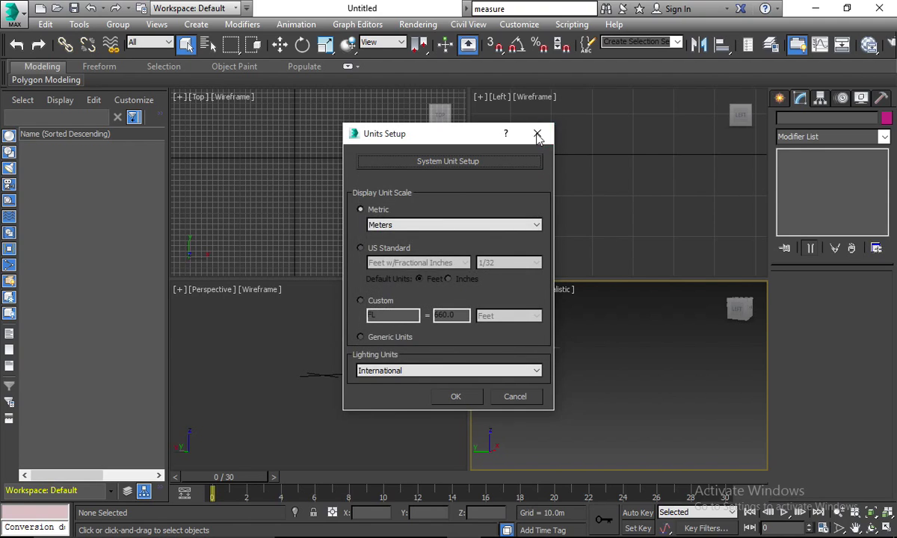
{"action": "left_click", "coordinate": [537, 135]}
Step: Import the 3DS file svc_FixedMaterials_02, merging its objects with the current scene
{"action": "mouse_move", "coordinate": [28, 79]}
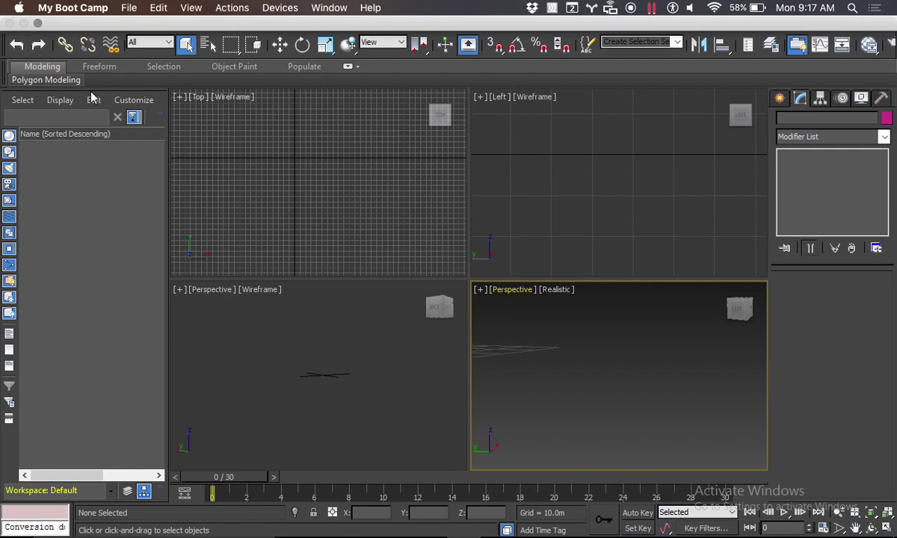
{"action": "left_click", "coordinate": [21, 18]}
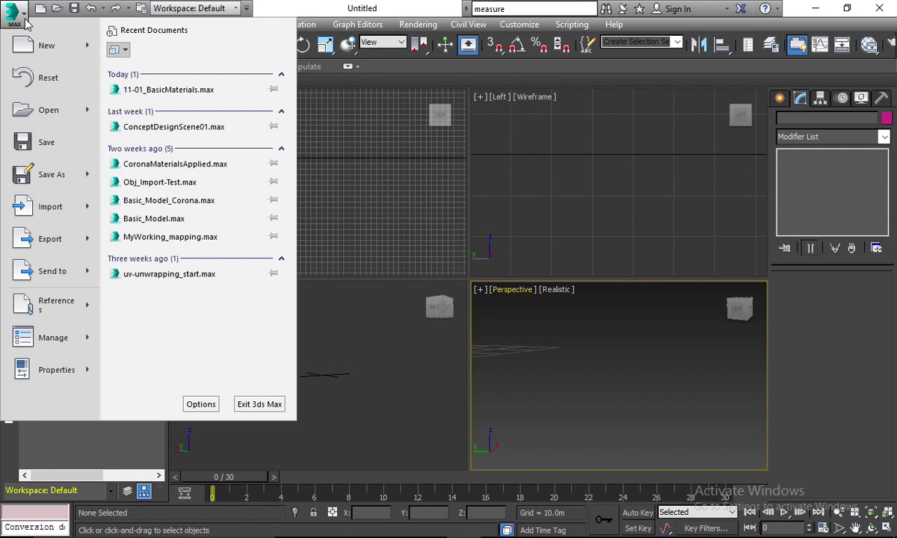
{"action": "mouse_move", "coordinate": [61, 213]}
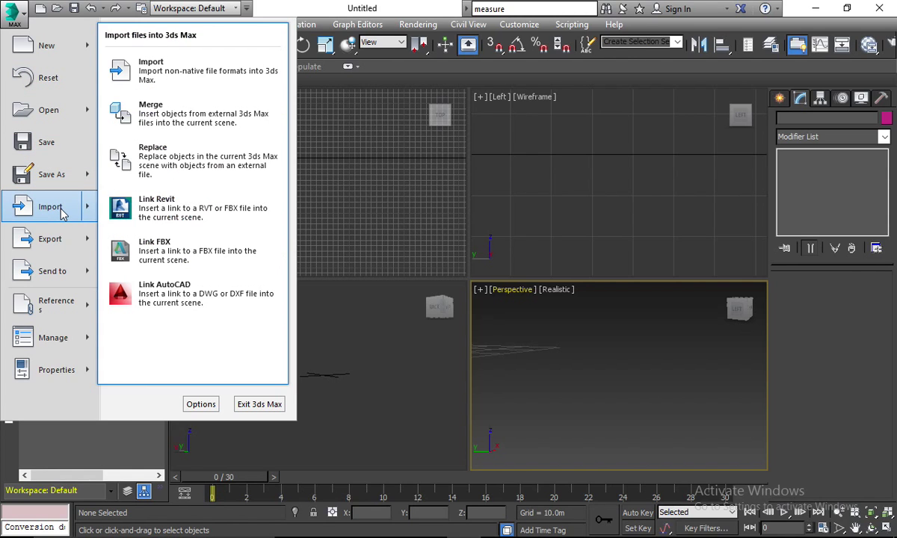
{"action": "left_click", "coordinate": [179, 72]}
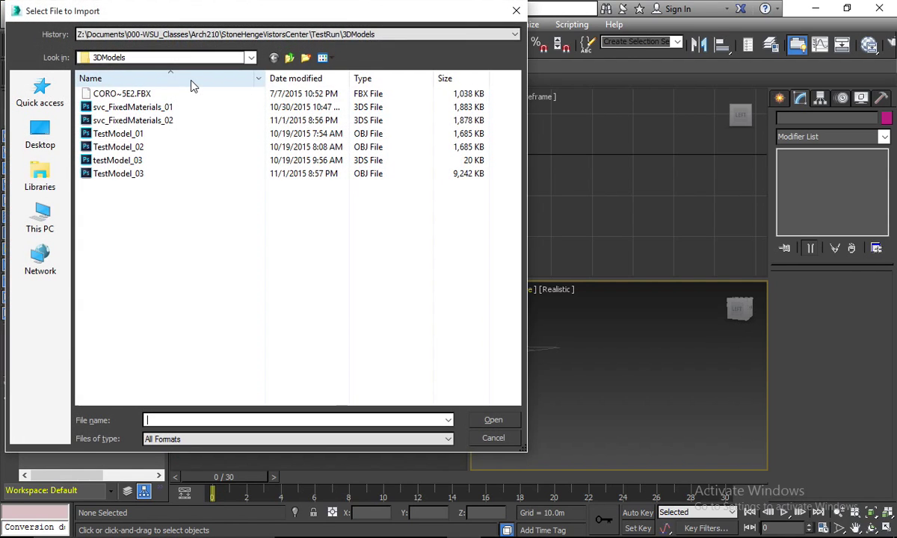
{"action": "left_click", "coordinate": [160, 121]}
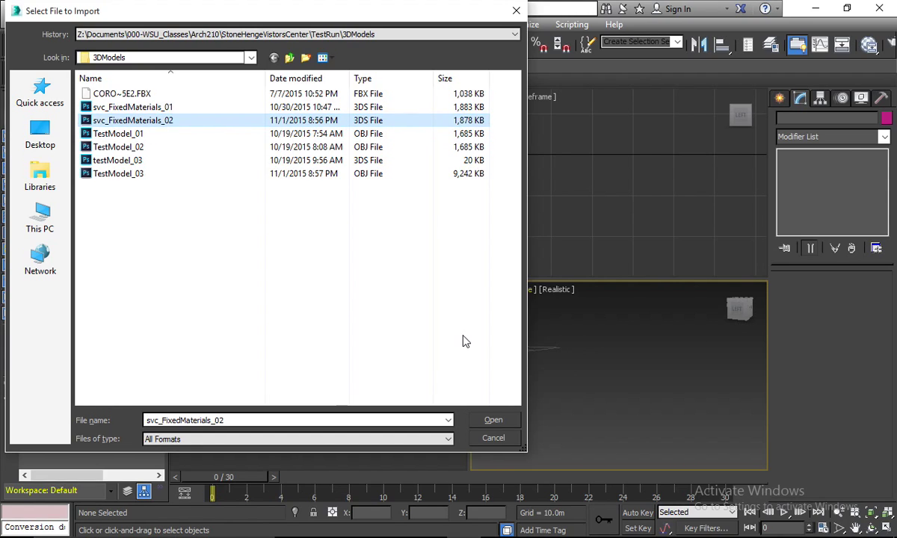
{"action": "left_click", "coordinate": [493, 421]}
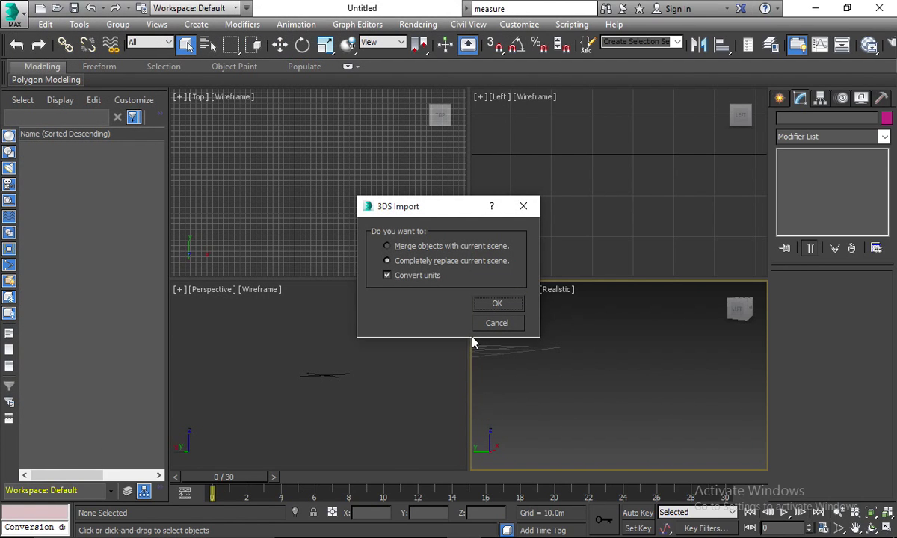
{"action": "left_click", "coordinate": [403, 246]}
{"action": "left_click", "coordinate": [498, 305]}
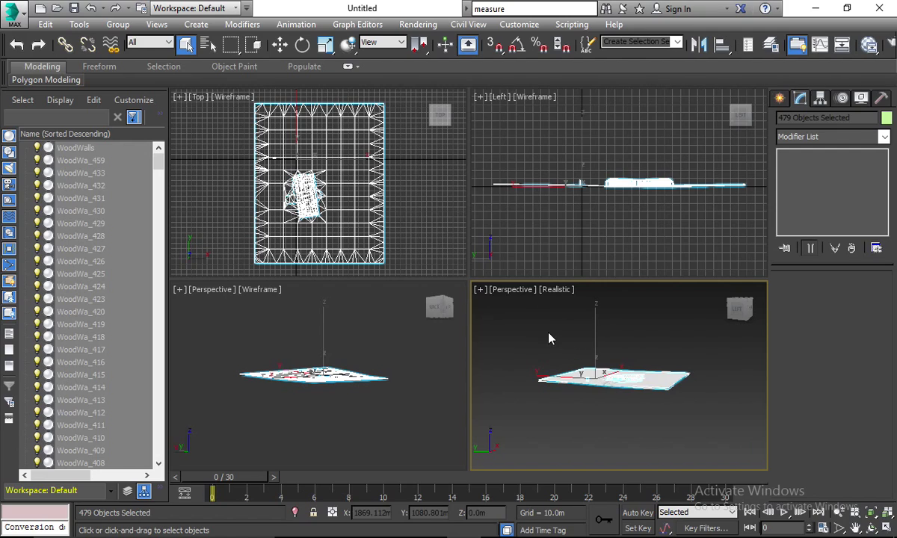
Step: Group all objects from WoodWalls through WoodWa_316 under the name Woodwalls and collapse the group in the object list
{"action": "left_click", "coordinate": [217, 340]}
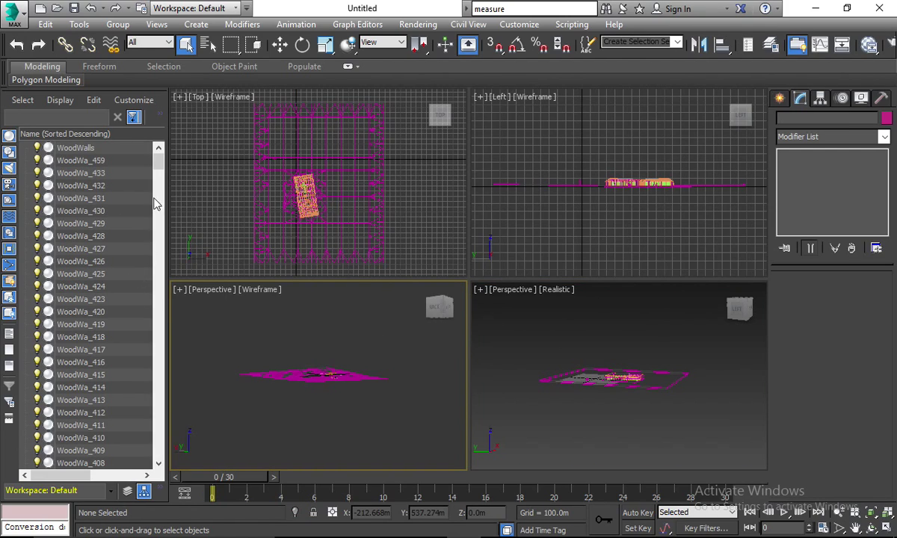
{"action": "mouse_move", "coordinate": [158, 161]}
{"action": "left_mouse_down"}
{"action": "mouse_move", "coordinate": [160, 194]}
{"action": "mouse_move", "coordinate": [154, 154]}
{"action": "mouse_move", "coordinate": [154, 240]}
{"action": "mouse_move", "coordinate": [156, 151]}
{"action": "mouse_move", "coordinate": [160, 194]}
{"action": "mouse_move", "coordinate": [161, 167]}
{"action": "left_mouse_up"}
{"action": "left_click", "coordinate": [105, 148]}
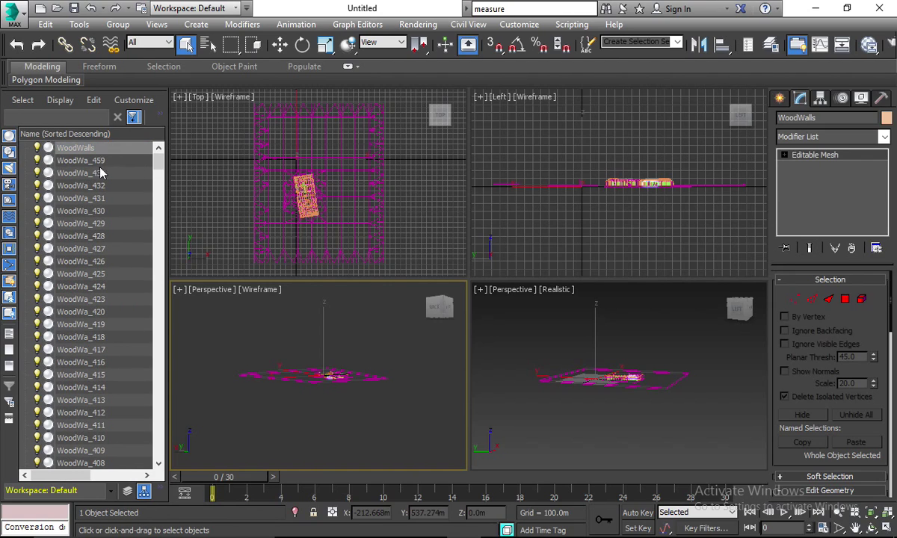
{"action": "scroll", "coordinate": [130, 277], "scroll_direction": "down", "scroll_amount": 2}
{"action": "scroll", "coordinate": [138, 302], "scroll_direction": "down", "scroll_amount": 10}
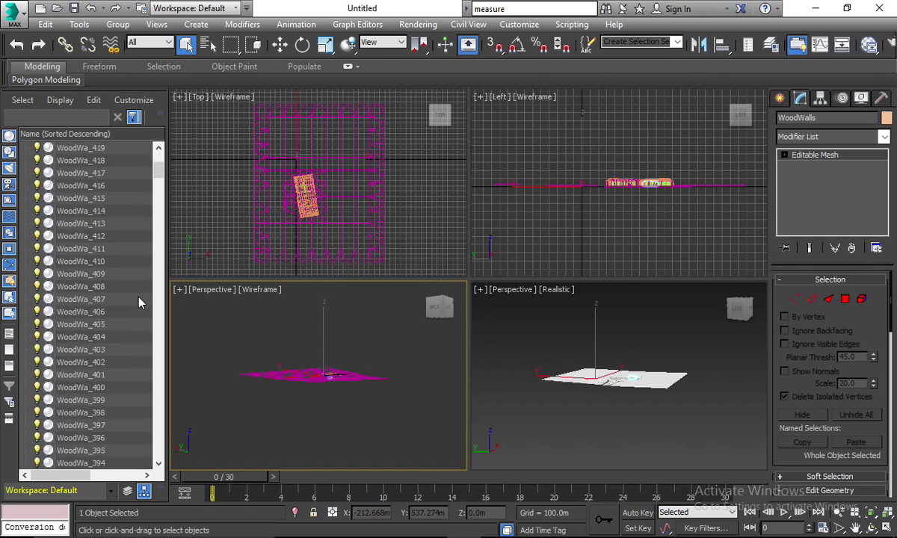
{"action": "scroll", "coordinate": [139, 302], "scroll_direction": "down", "scroll_amount": 10}
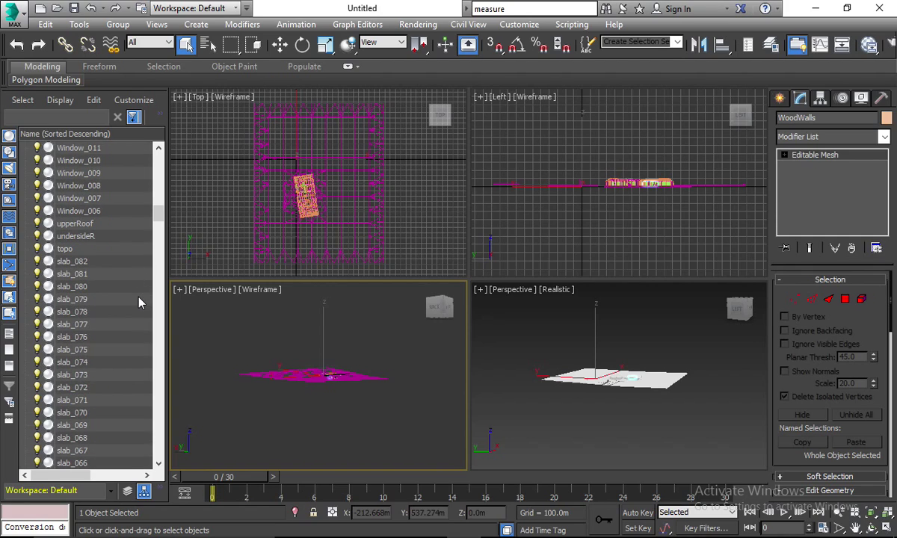
{"action": "scroll", "coordinate": [99, 190], "scroll_direction": "up", "scroll_amount": 2}
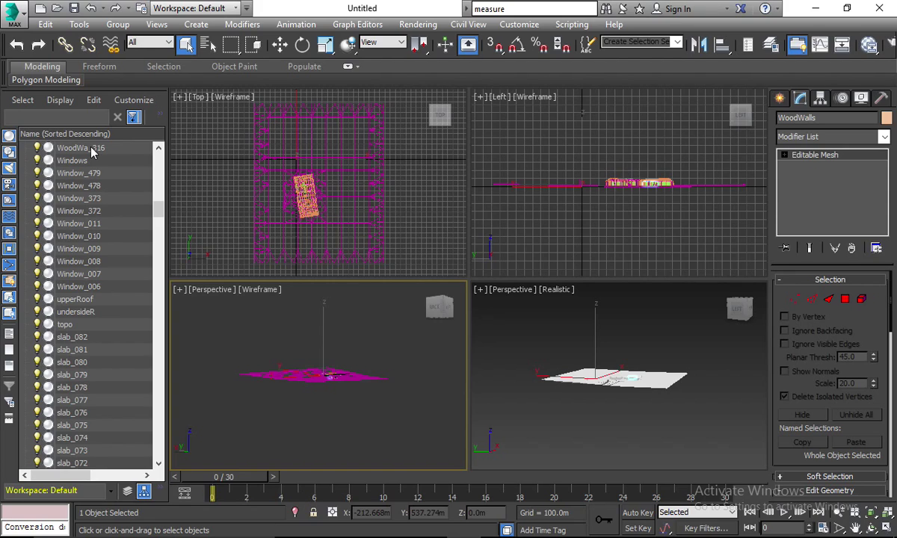
{"action": "left_click", "coordinate": [92, 149]}
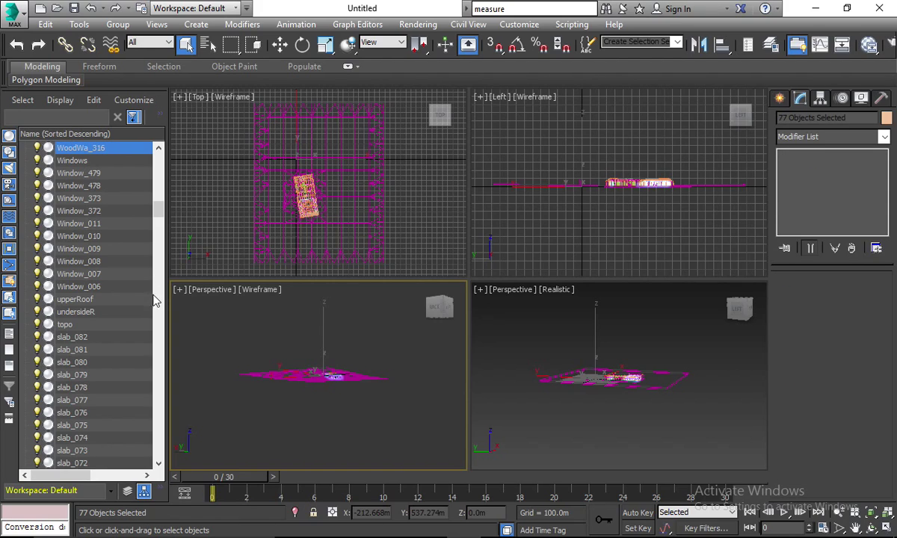
{"action": "left_click_drag", "start_coordinate": [160, 217], "coordinate": [156, 192]}
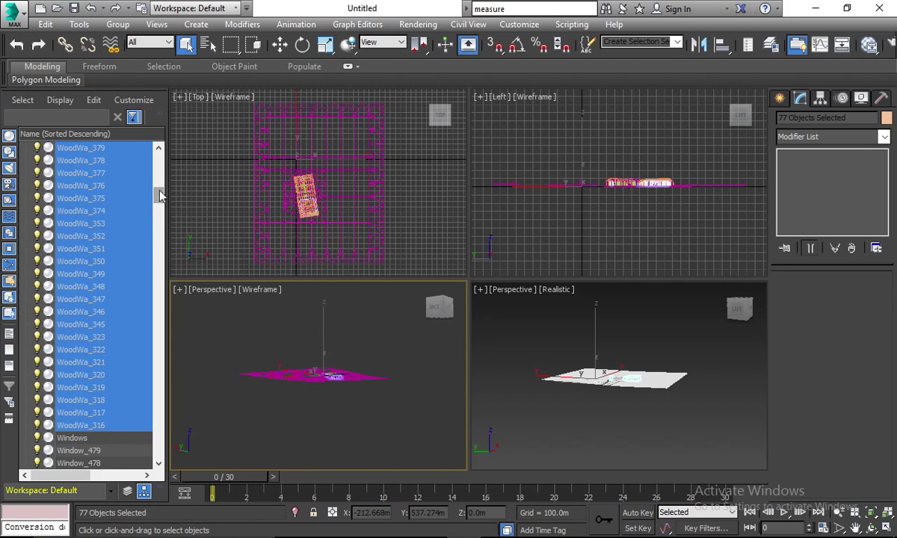
{"action": "left_click", "coordinate": [117, 24]}
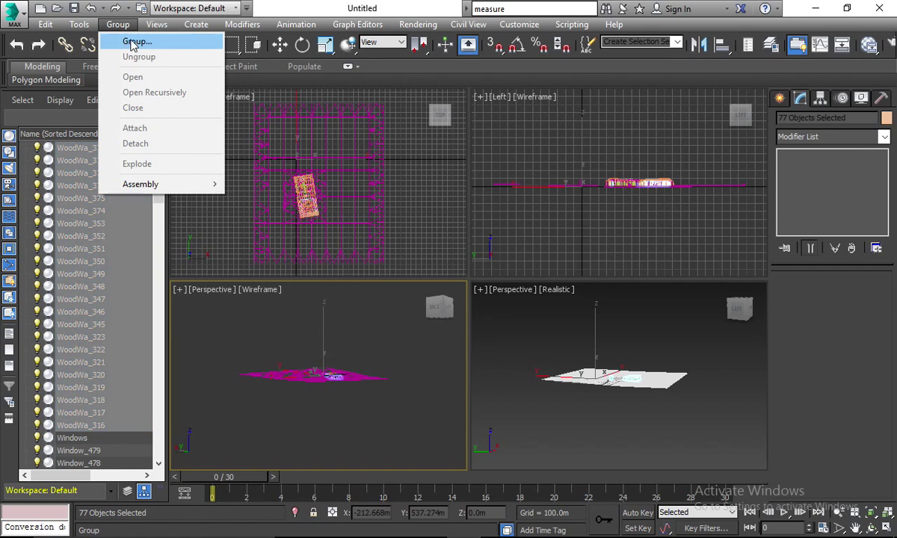
{"action": "left_click", "coordinate": [136, 42]}
{"action": "type", "text": "Woodwalls"}
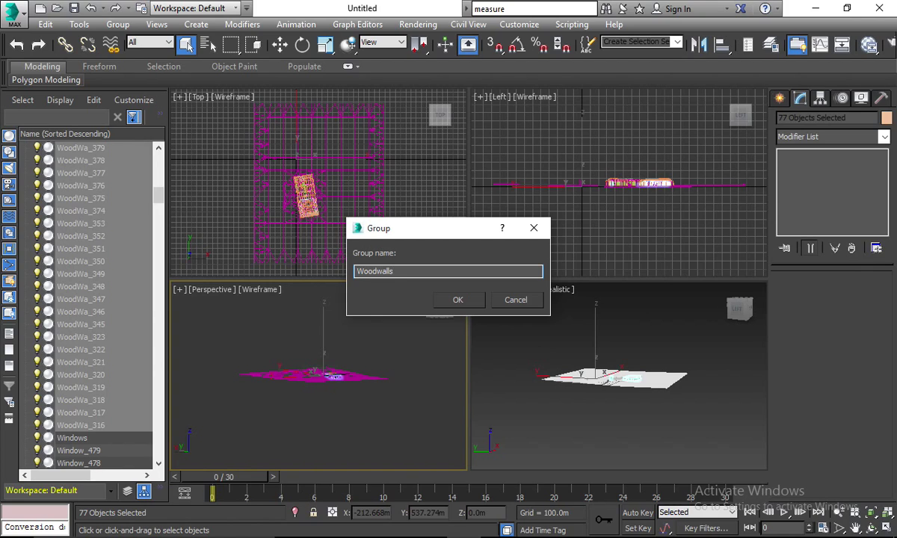
{"action": "key", "text": "Return"}
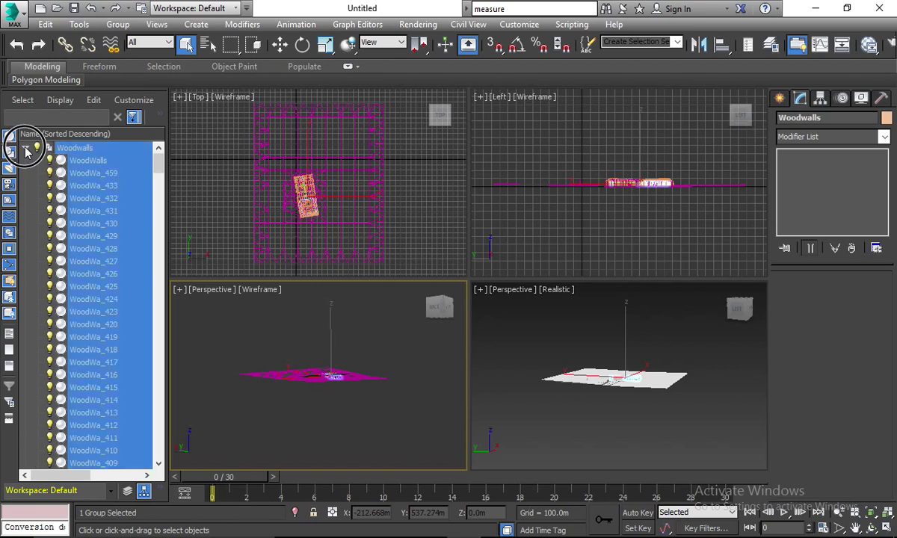
{"action": "left_click", "coordinate": [26, 150]}
Step: Group the objects from Windows through Window_006 under the name Windows and collapse the group in the object list
{"action": "left_click", "coordinate": [72, 164]}
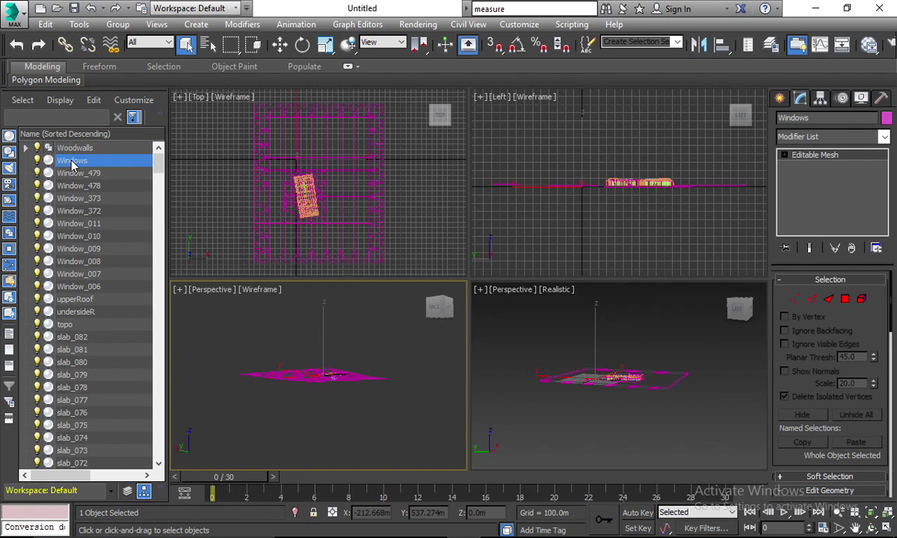
{"action": "left_click", "coordinate": [96, 288], "text": "shift"}
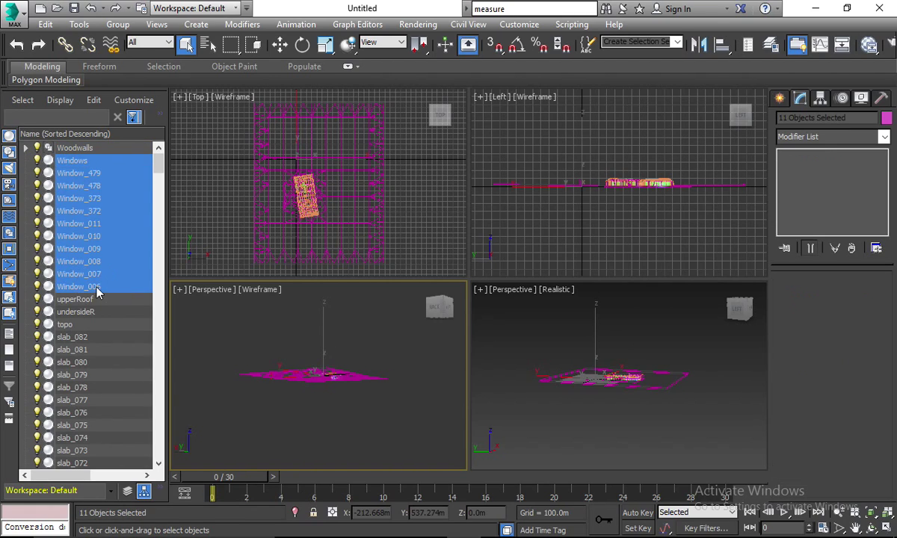
{"action": "left_click", "coordinate": [118, 24]}
{"action": "left_click", "coordinate": [131, 38]}
{"action": "type", "text": "Windows"}
{"action": "key", "text": "Return"}
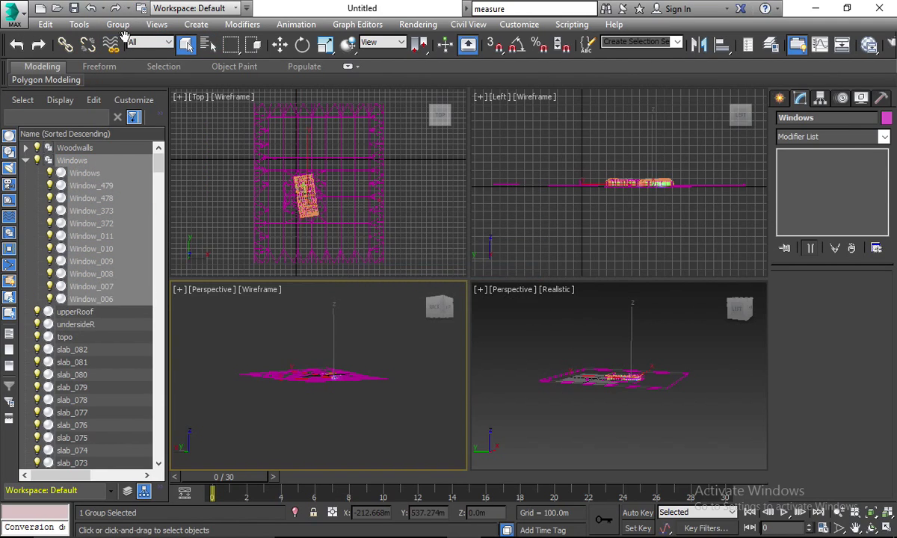
{"action": "left_click", "coordinate": [25, 161]}
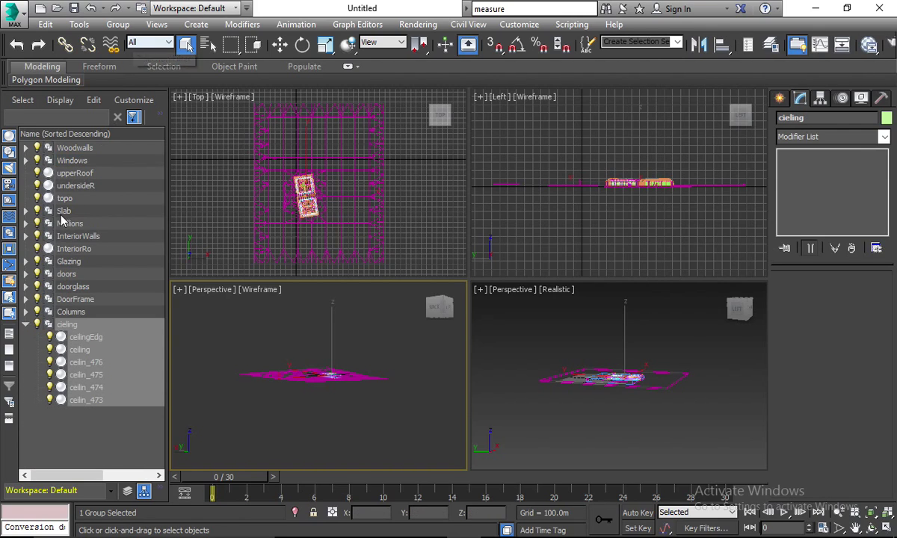
Step: Collapse the cieling group and examine where the Columns, DoorFrame, doorglass, doors and Glazing groups sit in the realistic perspective view
{"action": "key", "text": "ctrl+d"}
{"action": "left_click", "coordinate": [26, 323]}
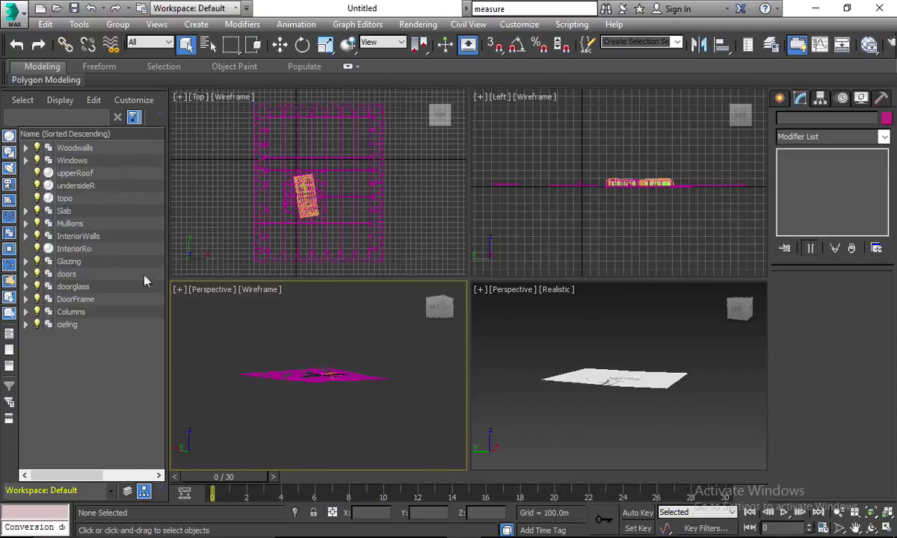
{"action": "left_click", "coordinate": [610, 353]}
{"action": "scroll", "coordinate": [609, 353], "scroll_direction": "up", "scroll_amount": 6}
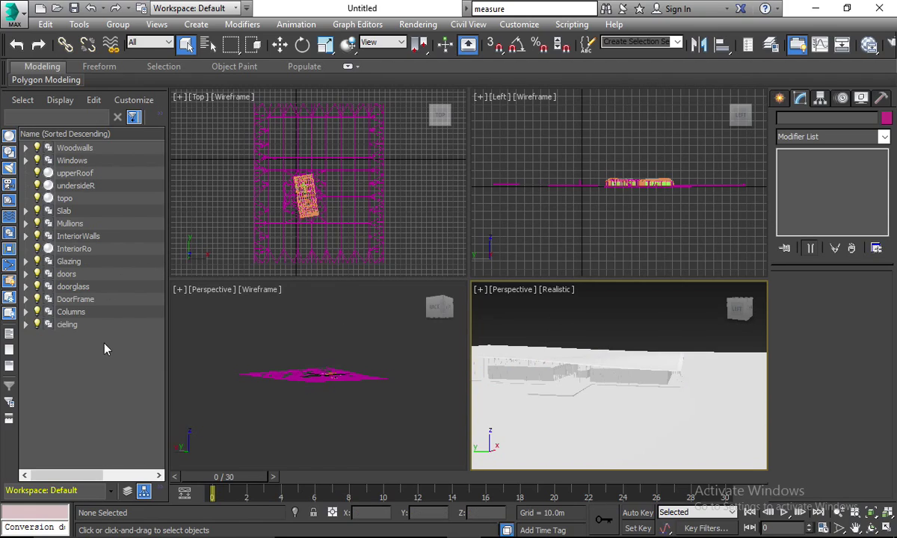
{"action": "left_click", "coordinate": [76, 316]}
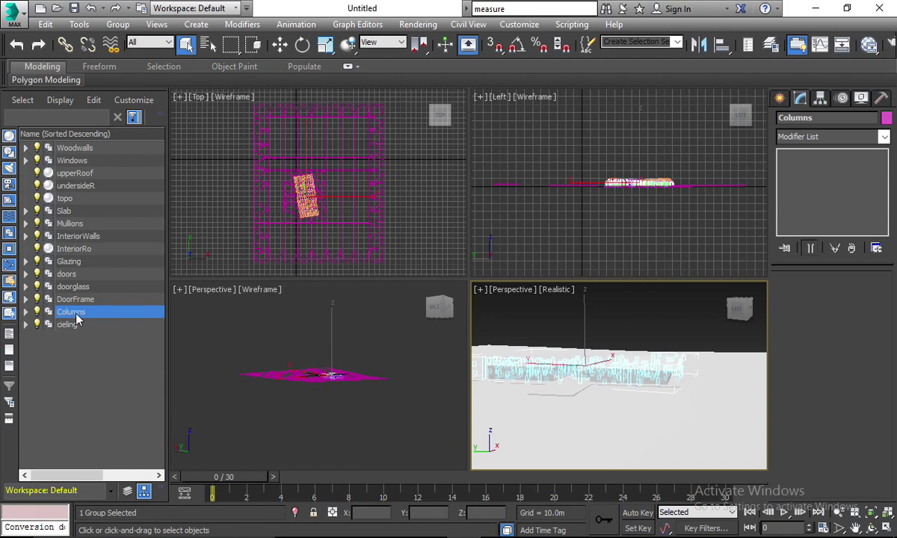
{"action": "left_click", "coordinate": [77, 299]}
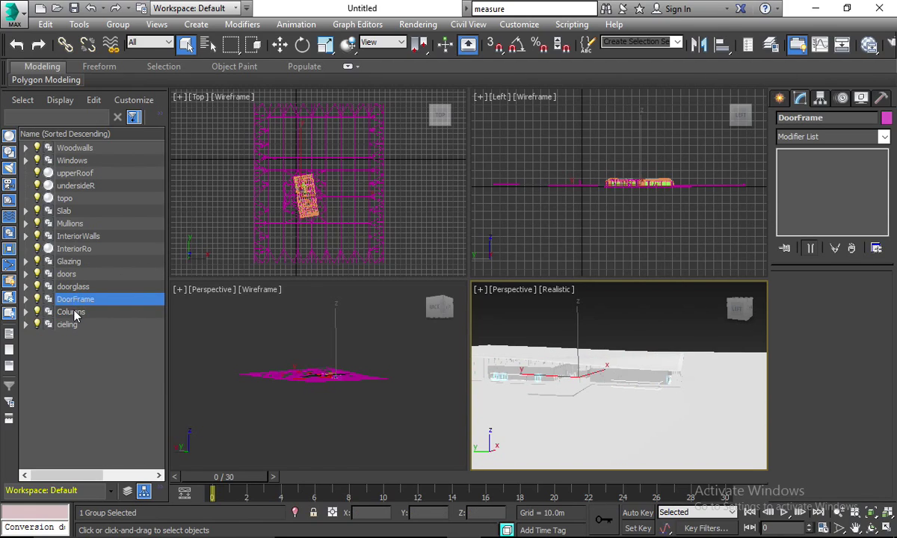
{"action": "left_click", "coordinate": [73, 312]}
{"action": "left_click", "coordinate": [75, 287]}
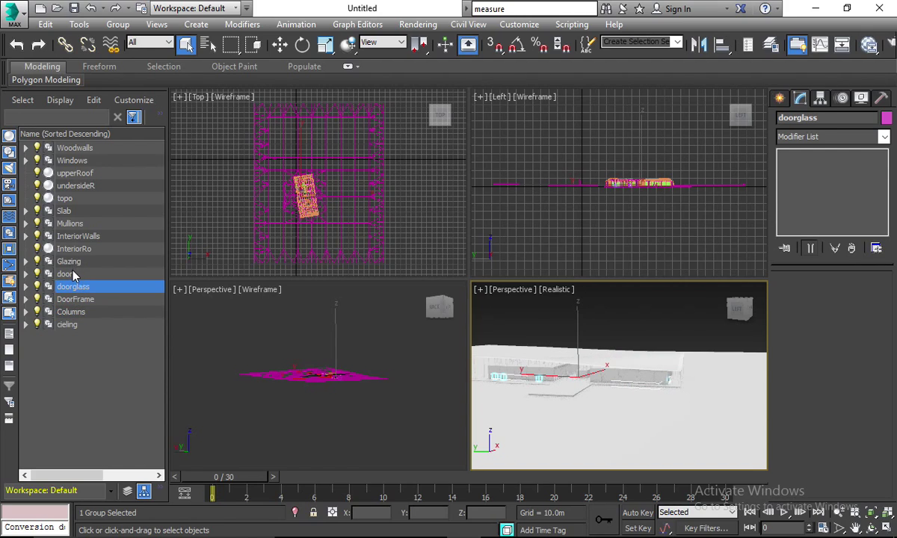
{"action": "left_click", "coordinate": [71, 273]}
{"action": "left_click", "coordinate": [73, 262]}
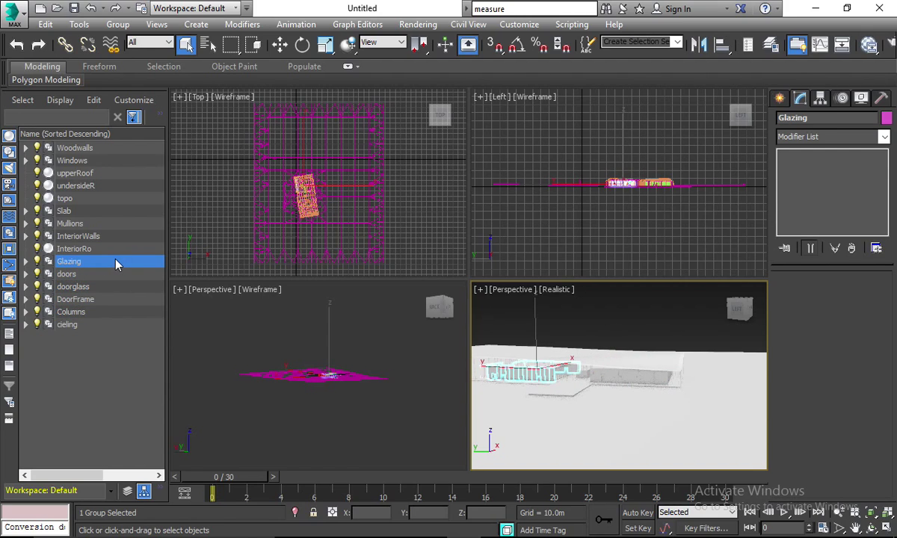